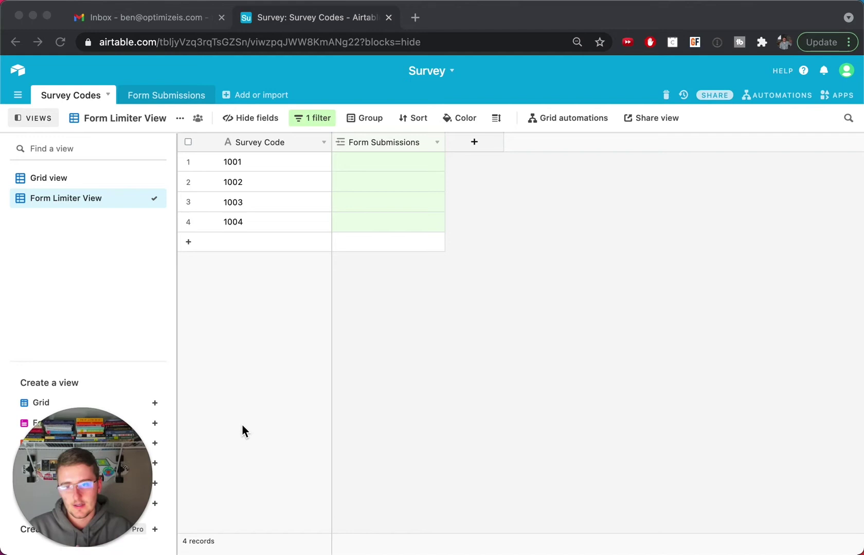
Open the empty Form Submissions grid with its Name, Table 1, Q1 and Q2 fields.
left_click(153, 100)
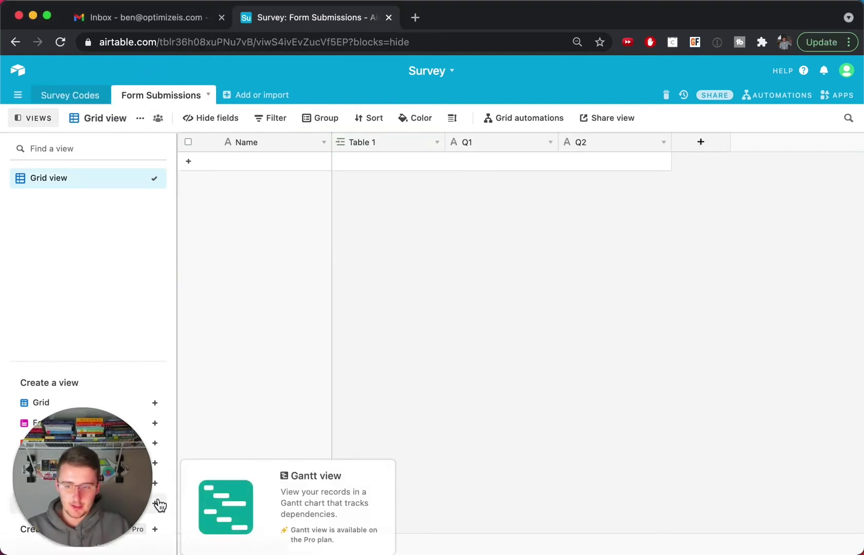
left_click_drag(150, 496, 799, 486)
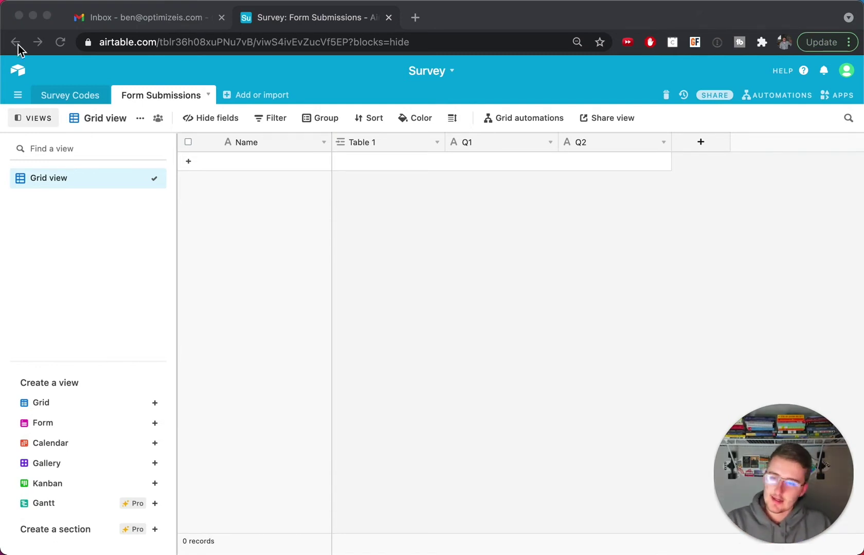
left_click(91, 96)
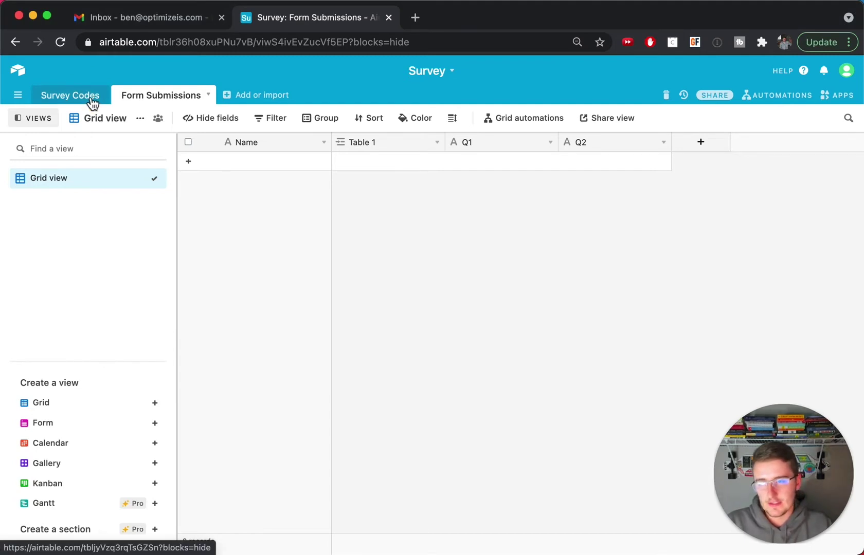
Create a form view for Form Submissions, keeping the default name Form.
left_click(106, 431)
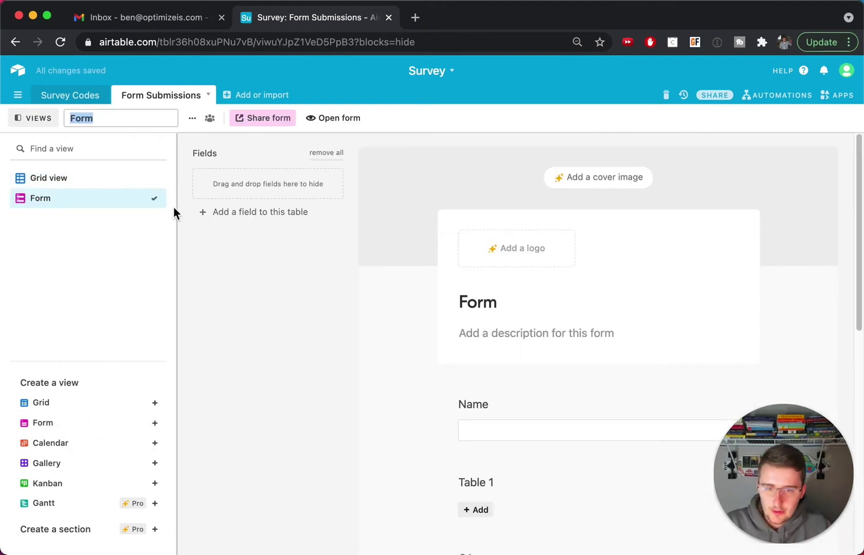
scroll(463, 298, "down", 1)
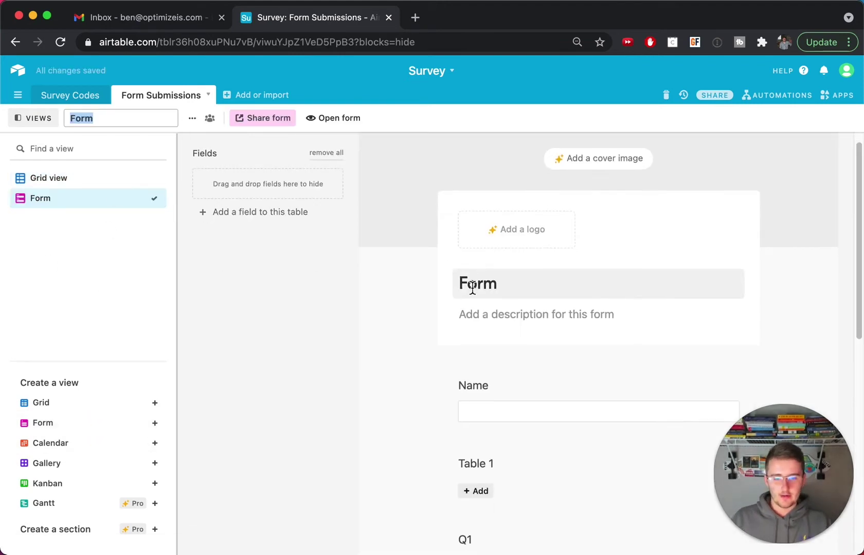
left_click(400, 321)
scroll(400, 322, "down", 4)
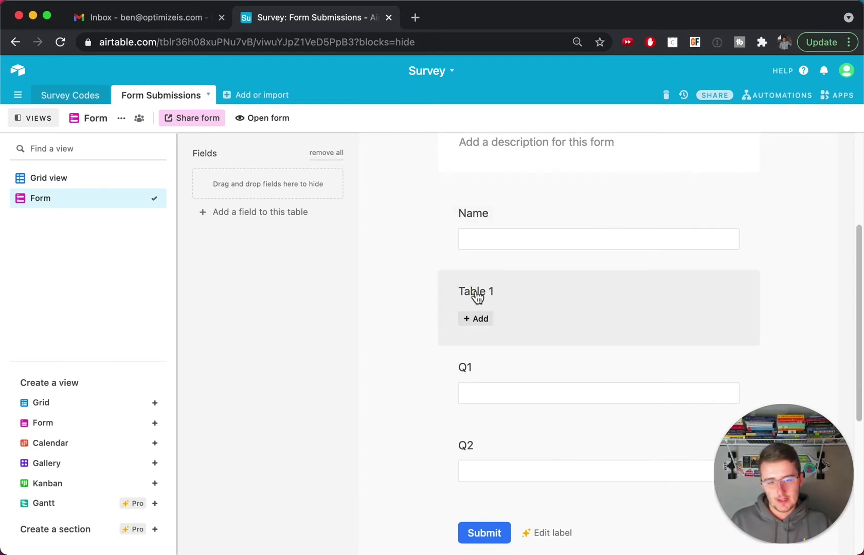
Relabel the Table 1 form question as Survey Code.
left_click(477, 298)
left_click(490, 333)
left_click(491, 333)
type("Survey Code")
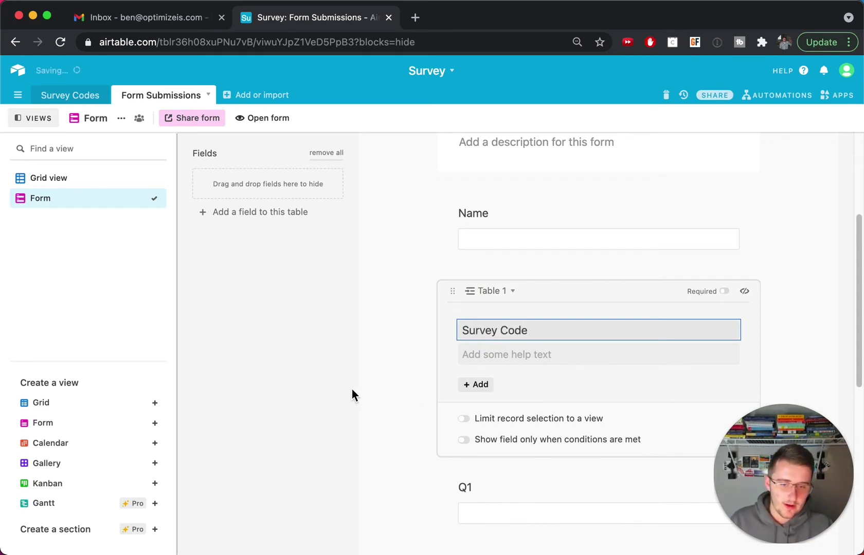
left_click(352, 394)
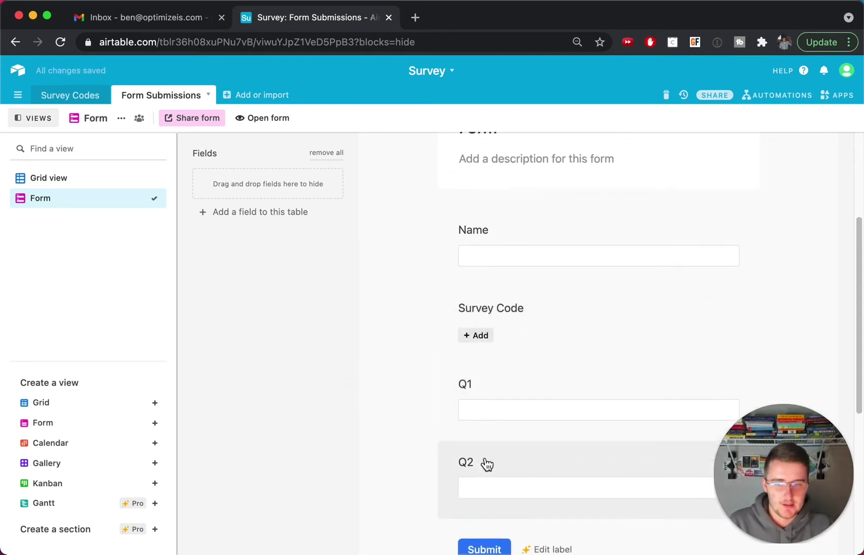
scroll(481, 452, "up", 3)
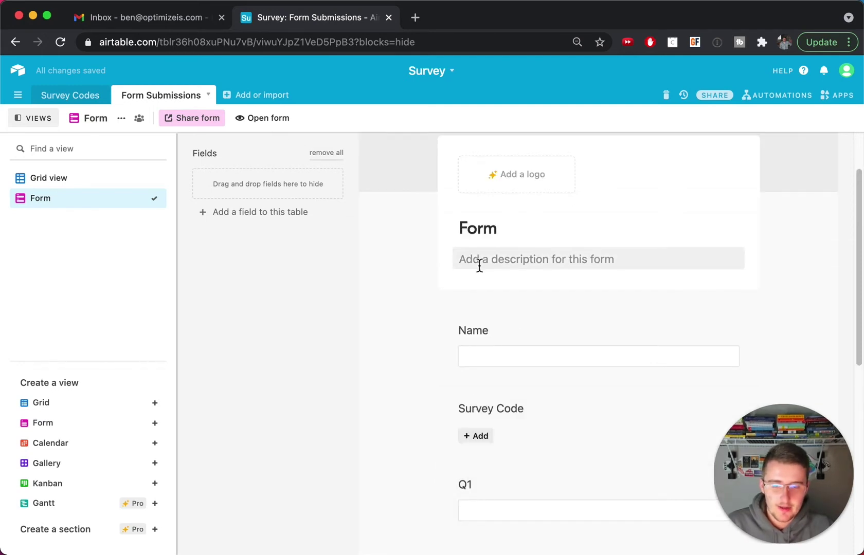
scroll(478, 266, "down", 3)
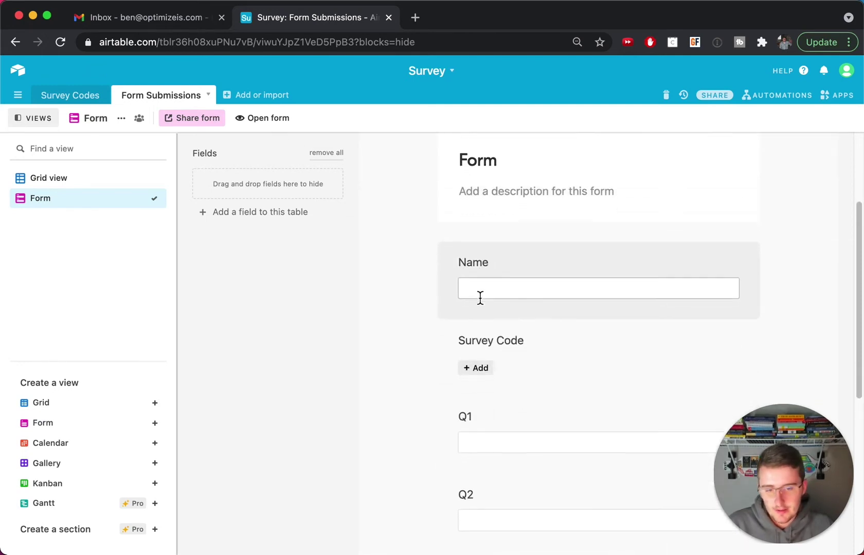
scroll(479, 301, "down", 2)
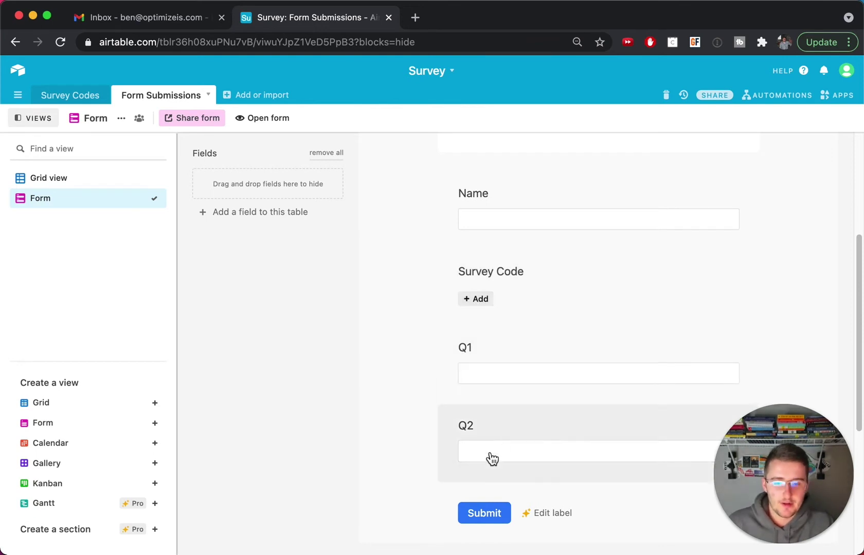
Go to the Survey Codes table and select codes 1001–1004.
left_click(61, 98)
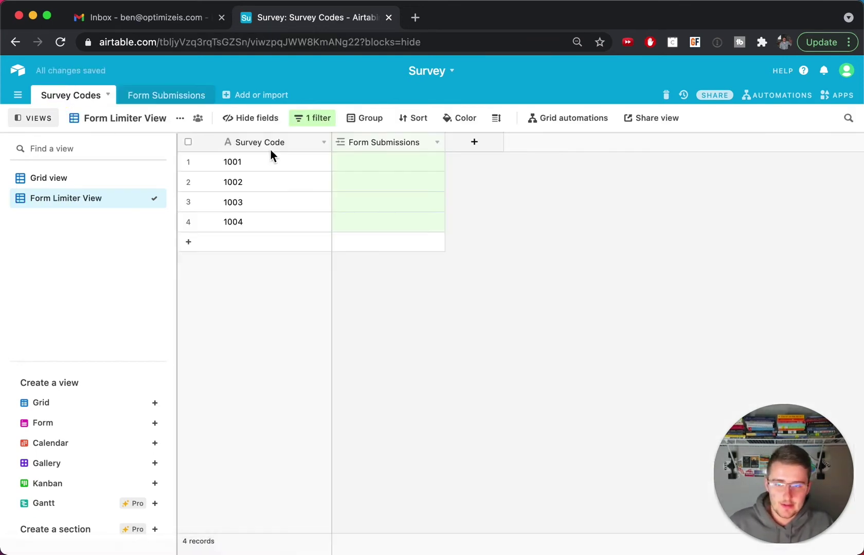
left_click(160, 95)
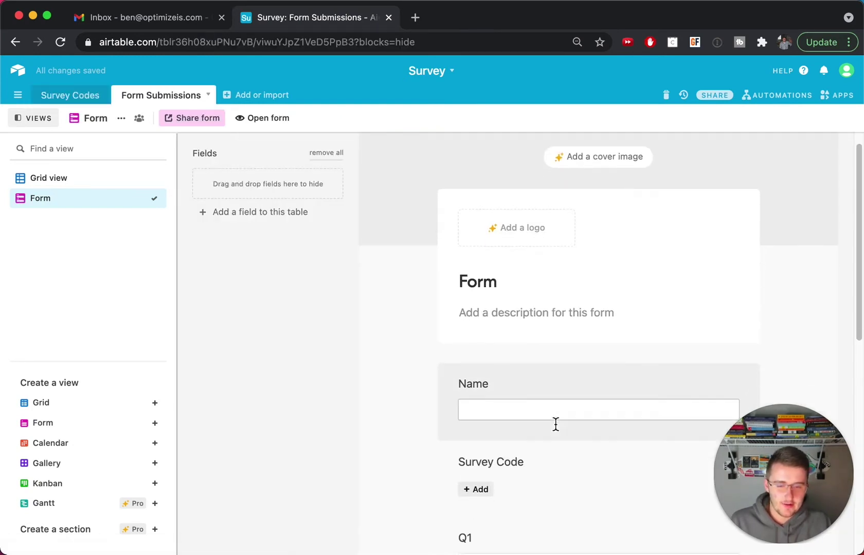
scroll(497, 463, "down", 1)
left_click(85, 98)
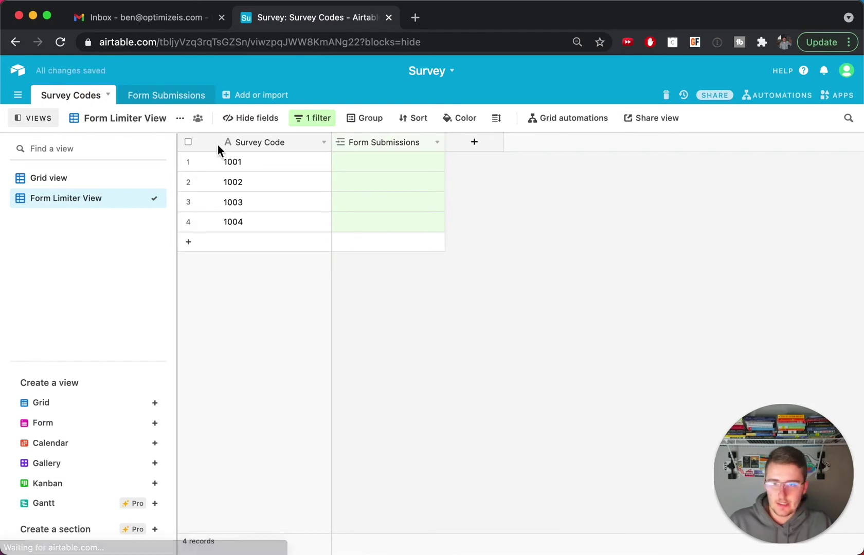
left_click_drag(255, 163, 288, 235)
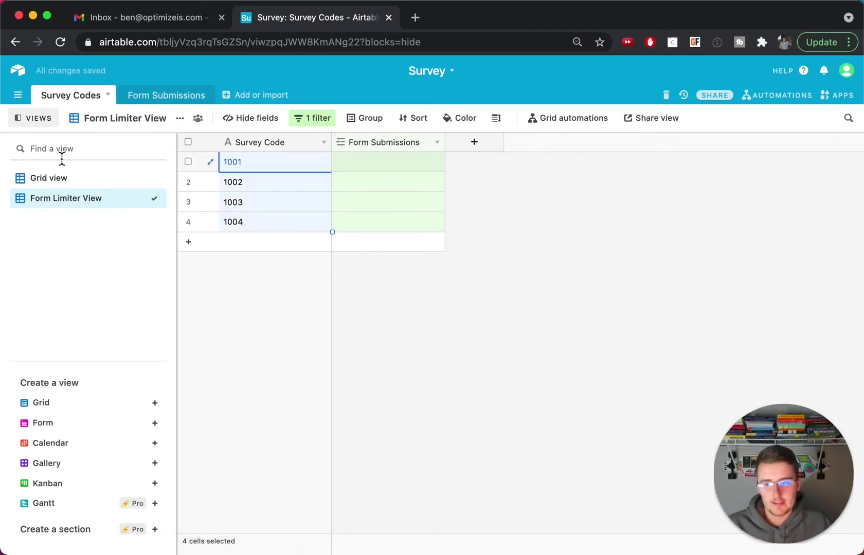
Compare Grid view with Form Limiter View and inspect its 'Form Submissions is empty' filter.
left_click(69, 178)
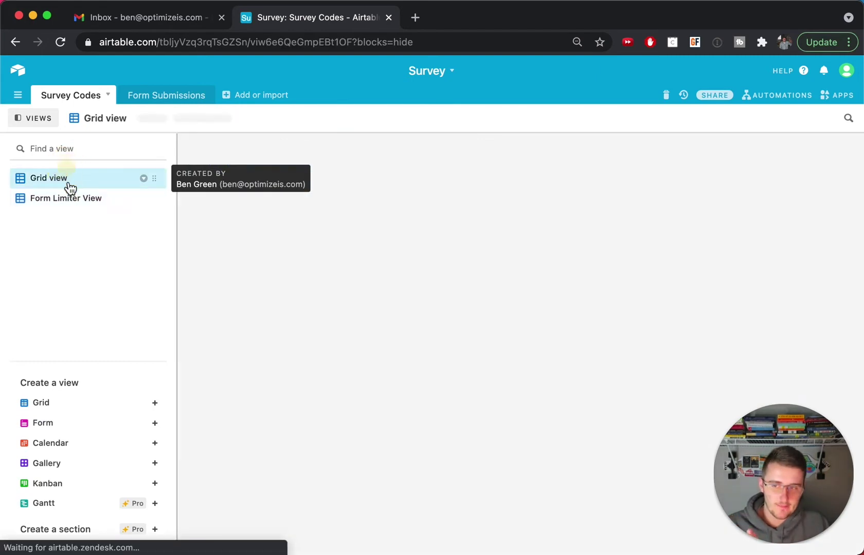
left_click(94, 206)
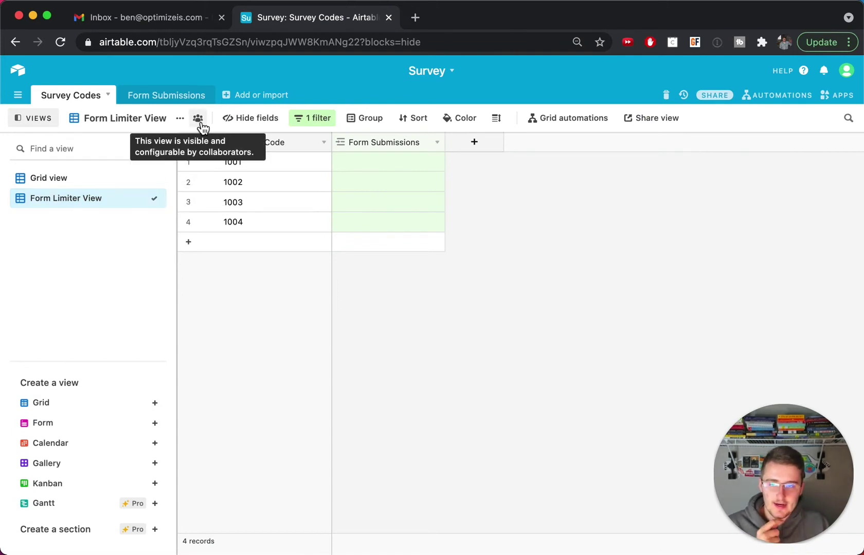
left_click(317, 123)
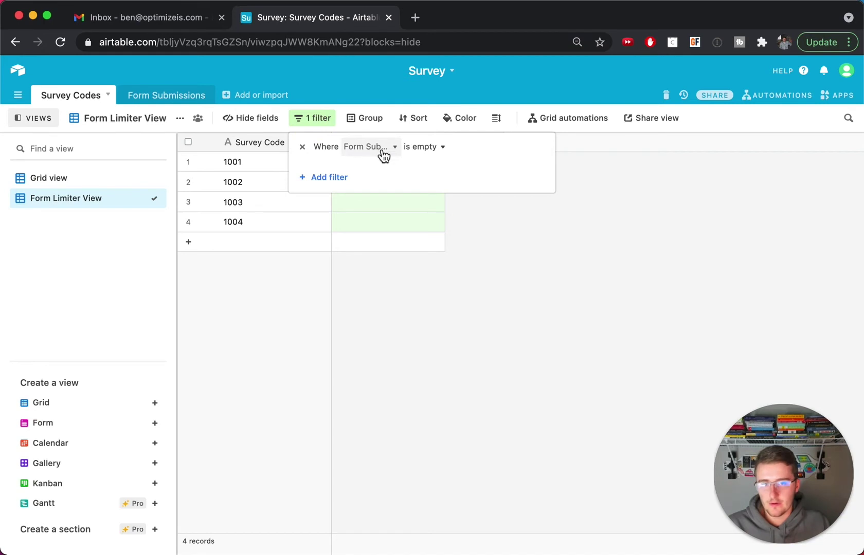
left_click(407, 282)
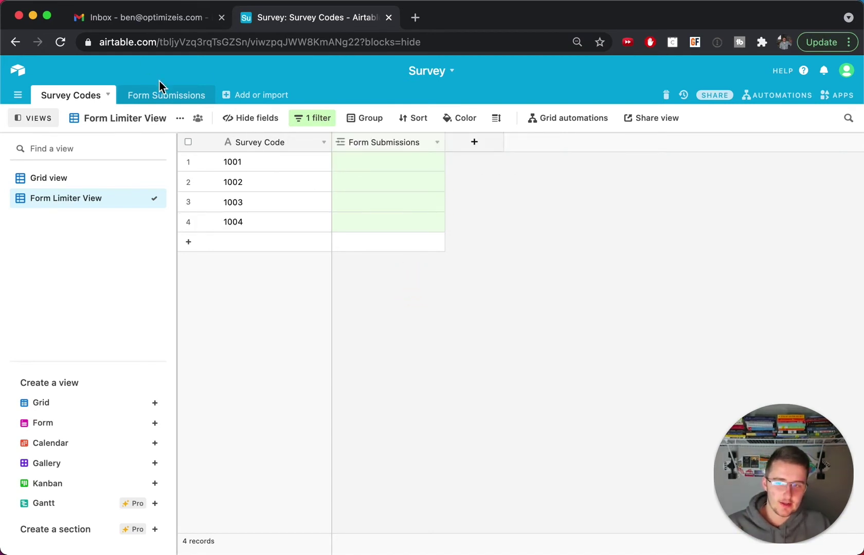
Make the Survey Code question required in the Form view.
left_click(179, 101)
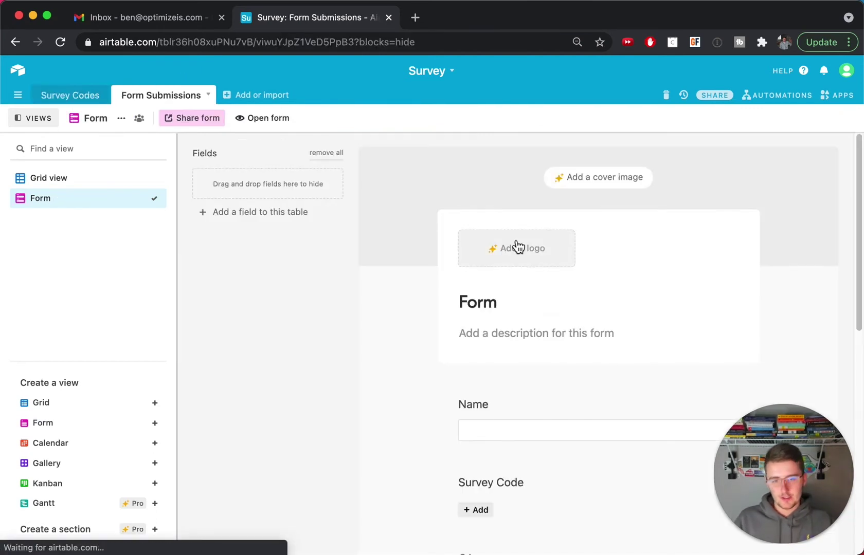
scroll(550, 363, "down", 3)
left_click(683, 323)
left_click(725, 318)
left_click(402, 311)
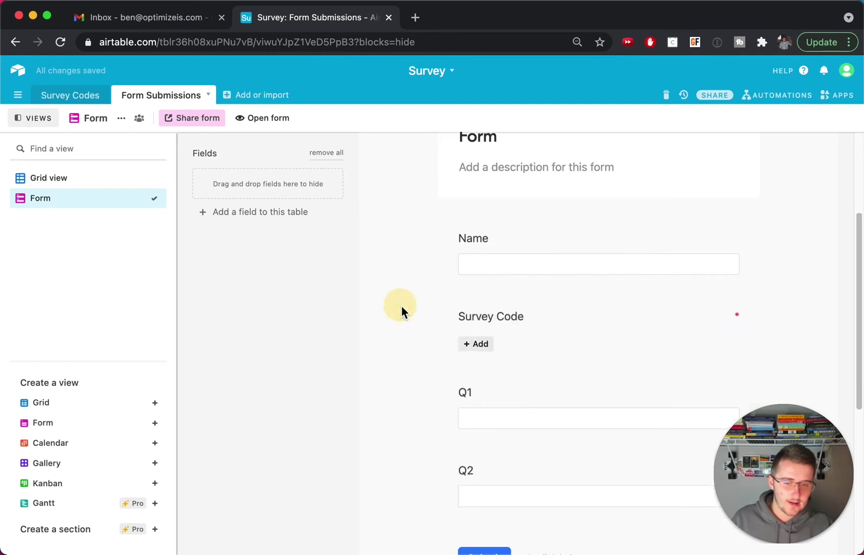
Submit a test response on the live form with code 1001, Q1 1 and Q2 2.
left_click(244, 119)
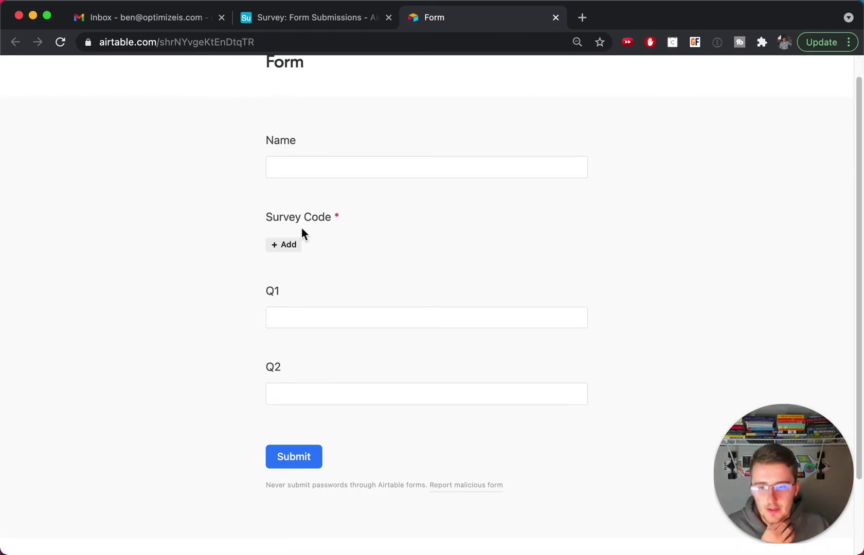
left_click(287, 246)
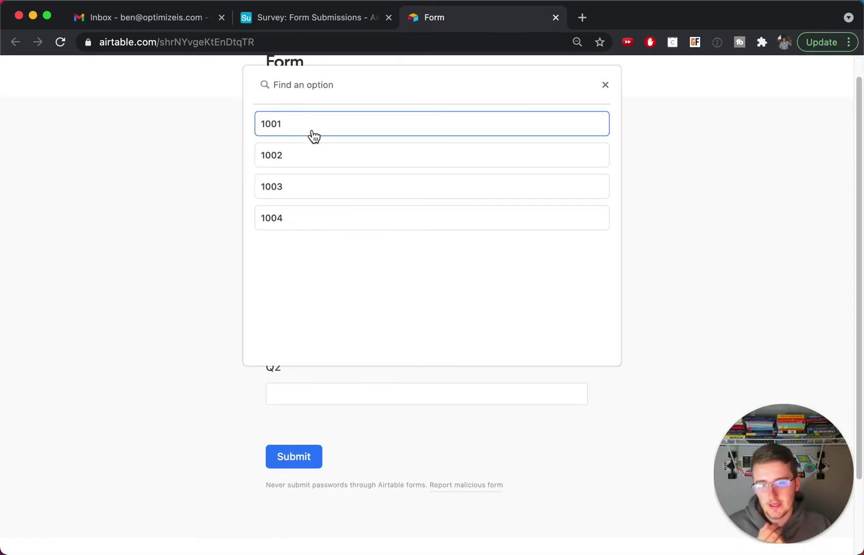
left_click(317, 134)
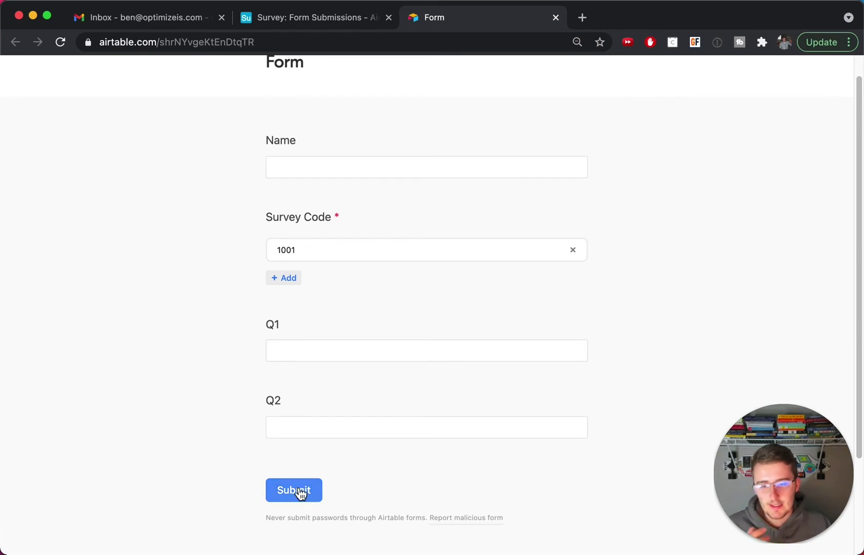
left_click(300, 166)
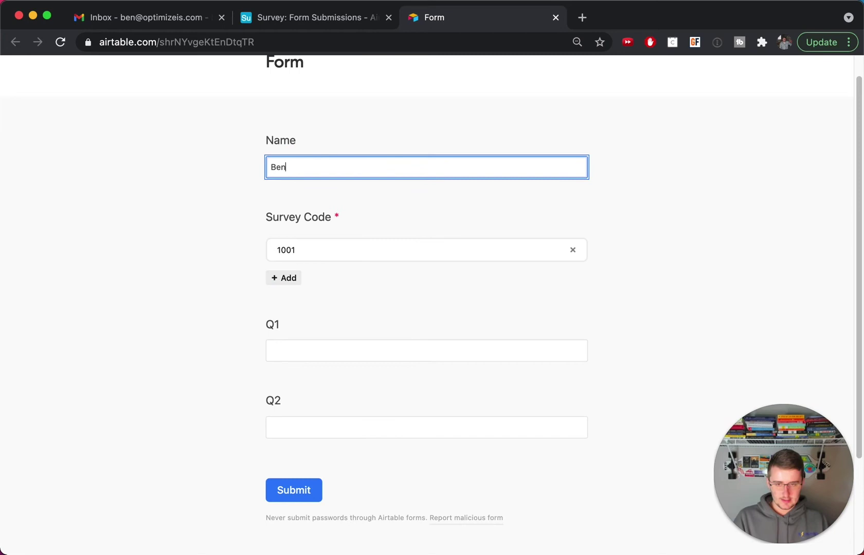
left_click(389, 358)
type("1")
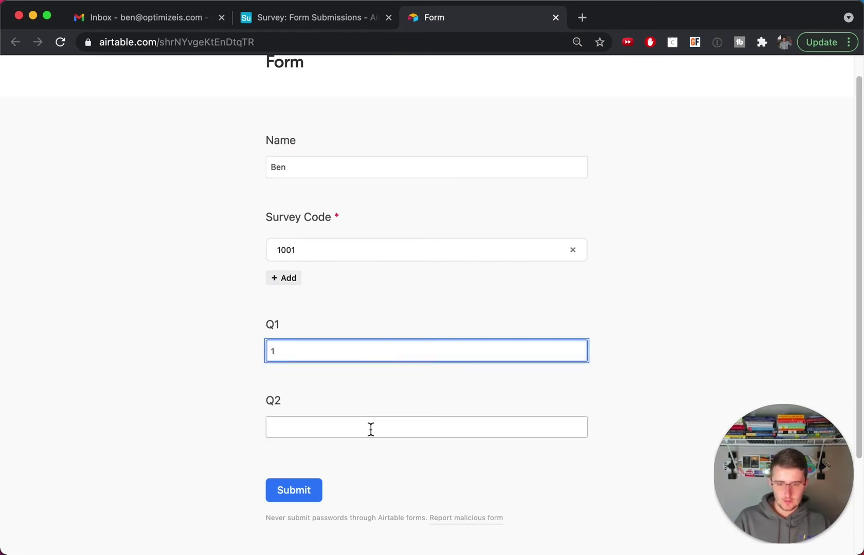
left_click(371, 429)
type("2")
left_click(317, 489)
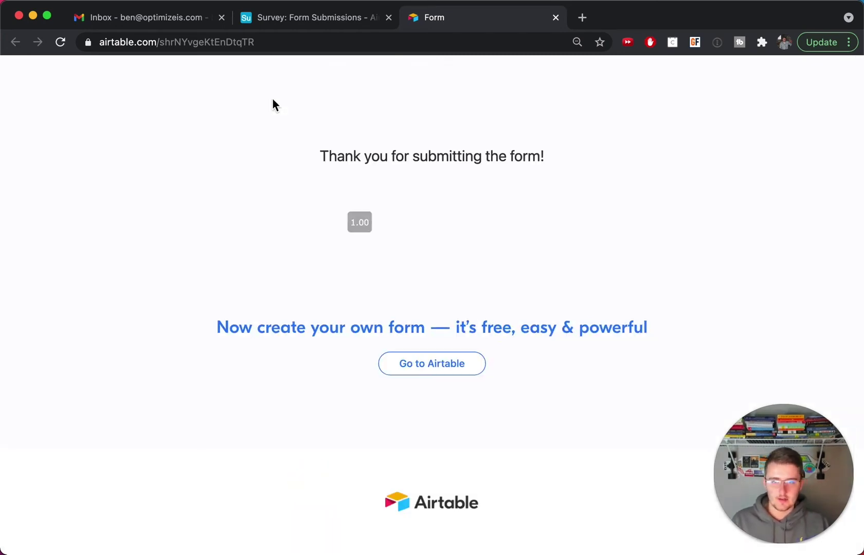
Check the new 1001 submission in Grid view, then see Form Limiter View showing 1002–1004.
left_click(289, 23)
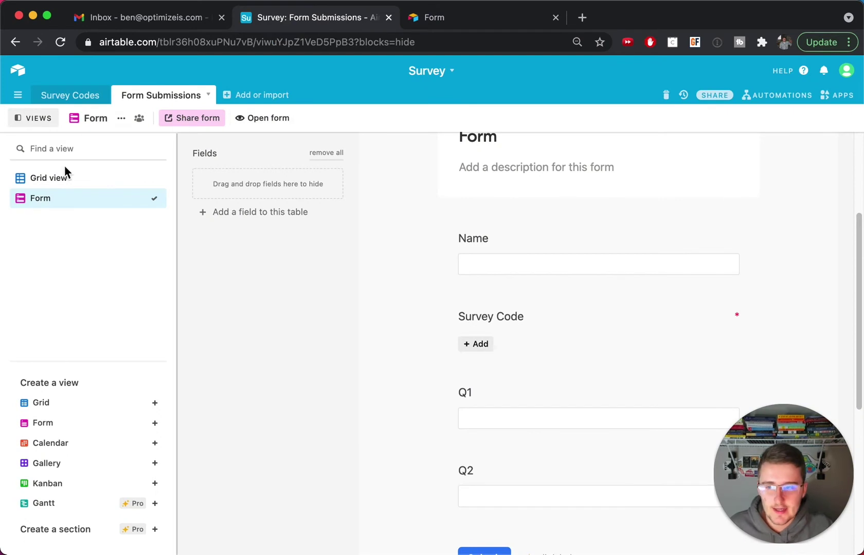
left_click(87, 175)
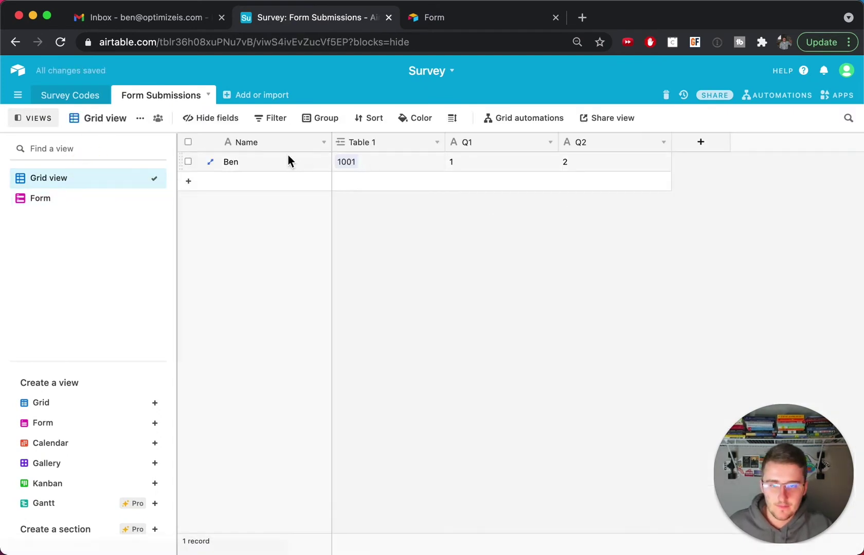
left_click(80, 103)
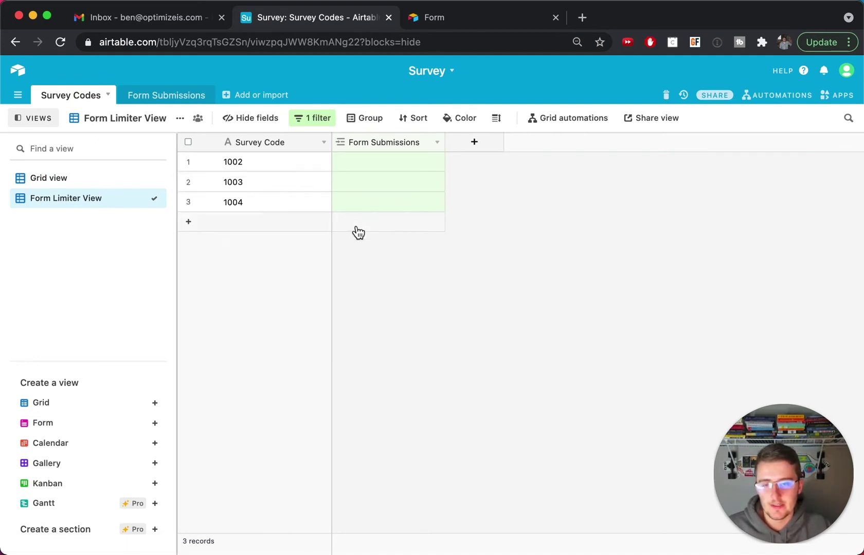
Reload the form, enter a respondent name, and list the Survey Code options 1001–1004.
left_click(433, 20)
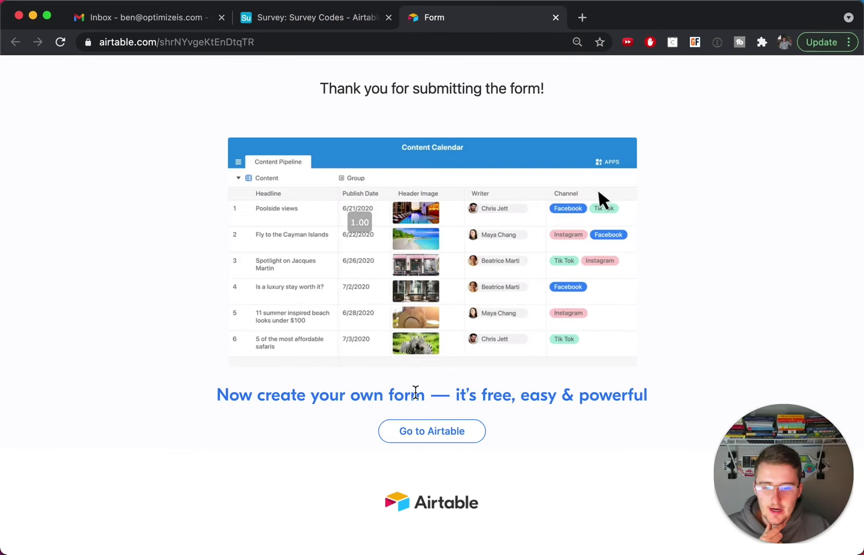
left_click(62, 44)
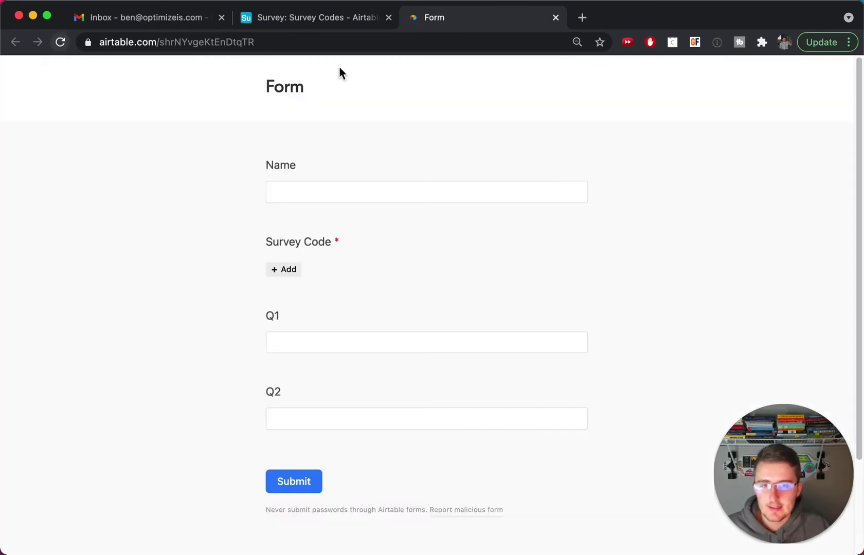
left_click(394, 191)
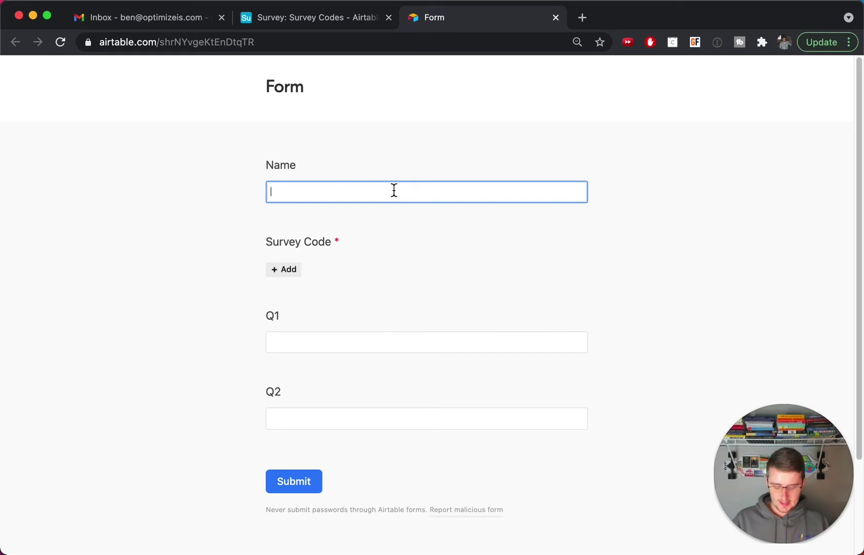
type("Ann")
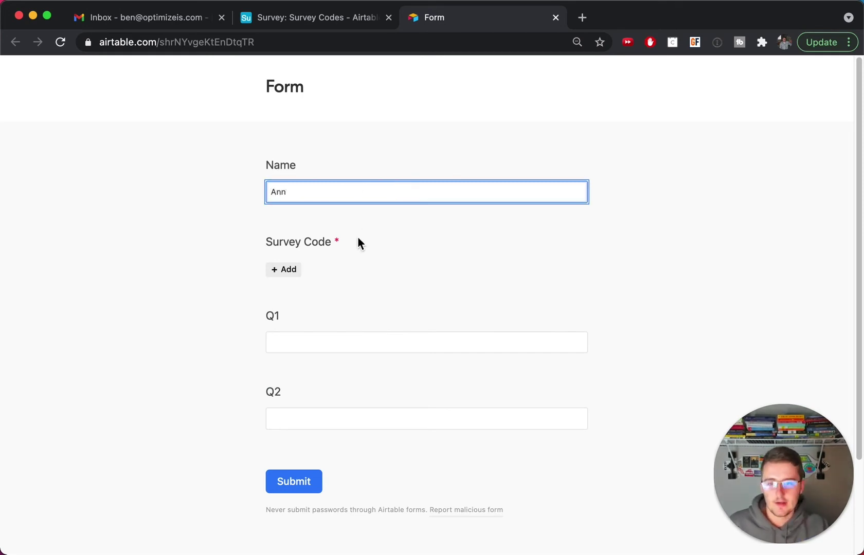
left_click(278, 272)
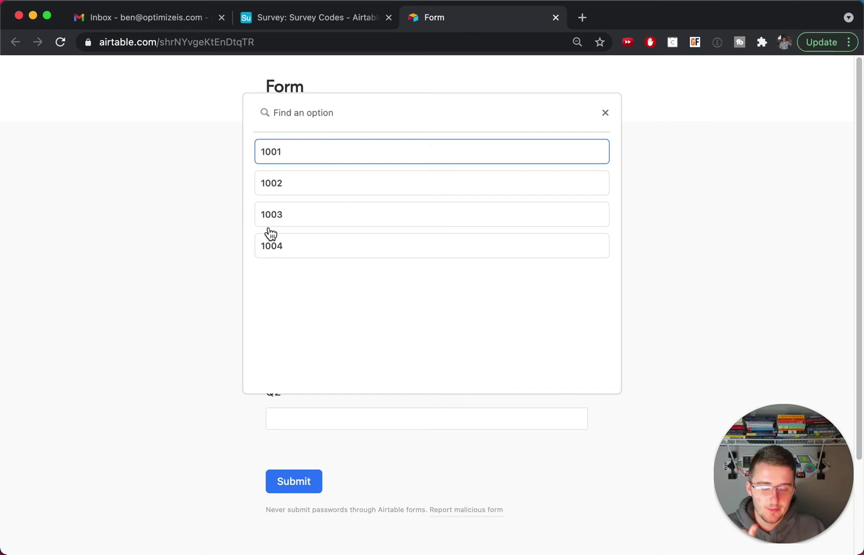
Close the code picker and open the Form Submissions form builder in Airtable.
left_click(228, 189)
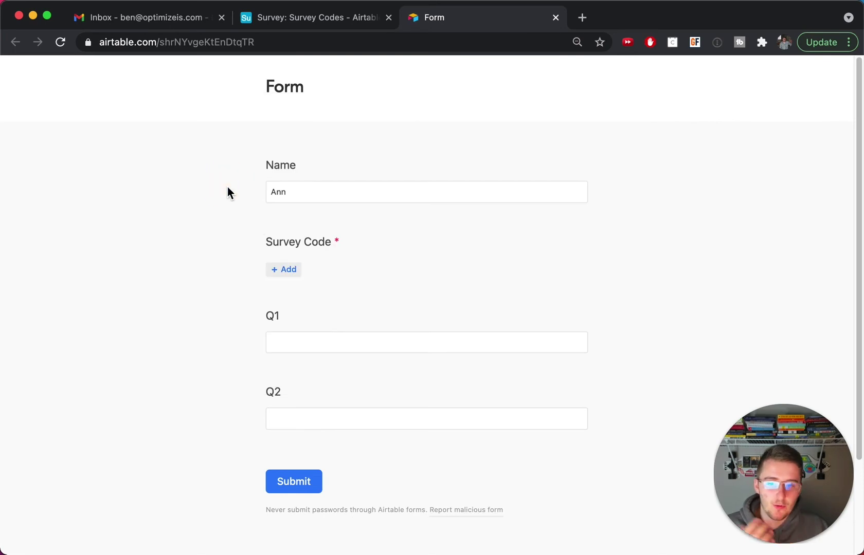
left_click(284, 25)
left_click(180, 92)
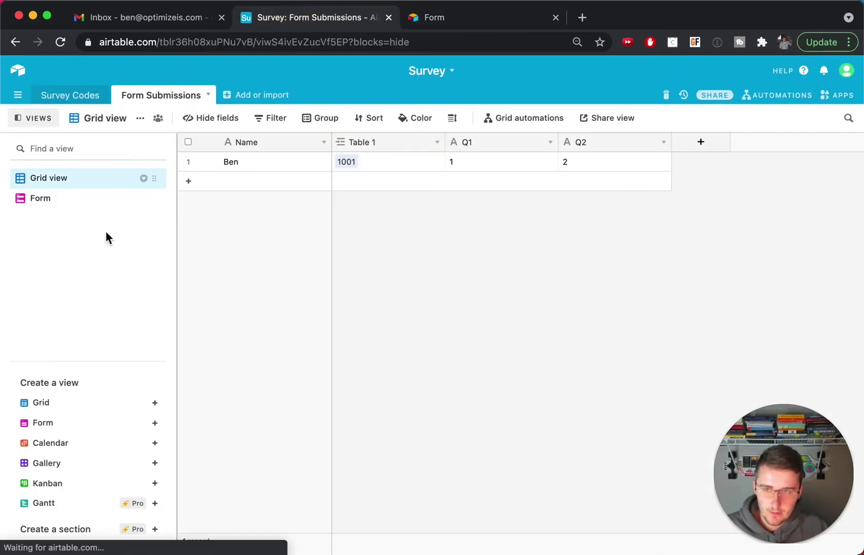
left_click(73, 206)
scroll(360, 308, "down", 2)
Limit the Survey Code field's record selection to Form Limiter View and verify it.
left_click(565, 343)
left_click(464, 463)
scroll(430, 439, "down", 2)
left_click(520, 366)
left_click(501, 429)
left_click(364, 352)
left_click(470, 226)
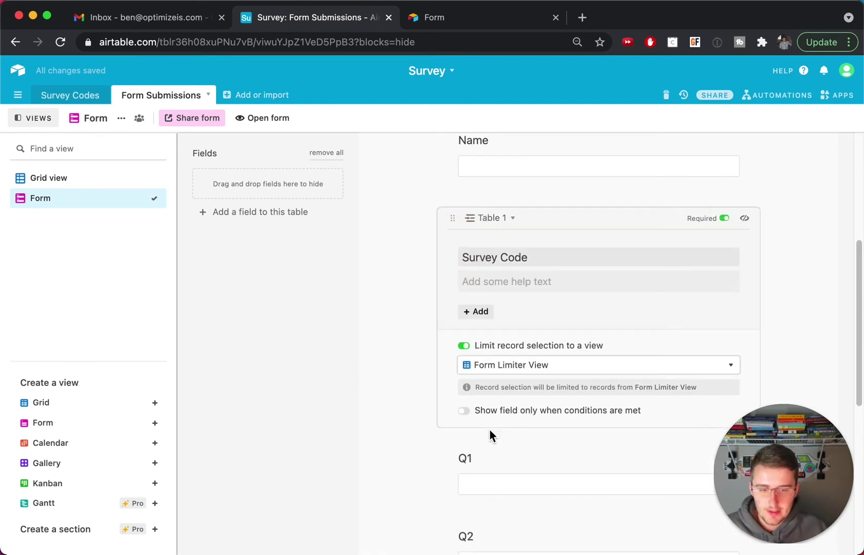
left_click(407, 360)
Reload the shared form page.
left_click(443, 22)
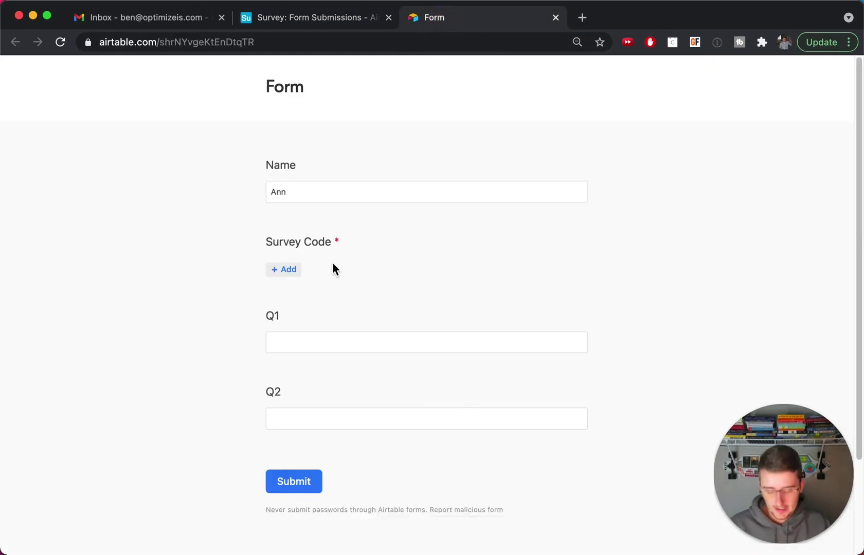
key("super+r")
left_click(567, 279)
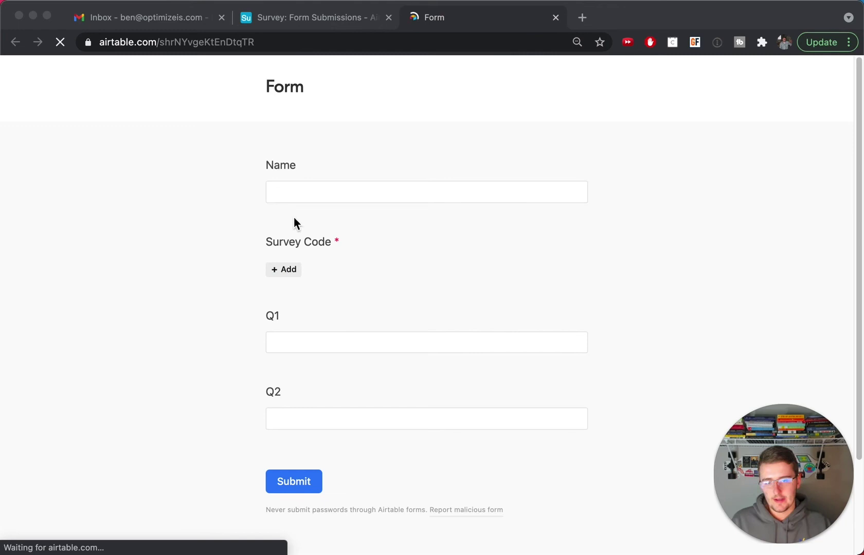
Submit a response with a respondent name and code 1002, then view the submissions grid.
left_click(322, 200)
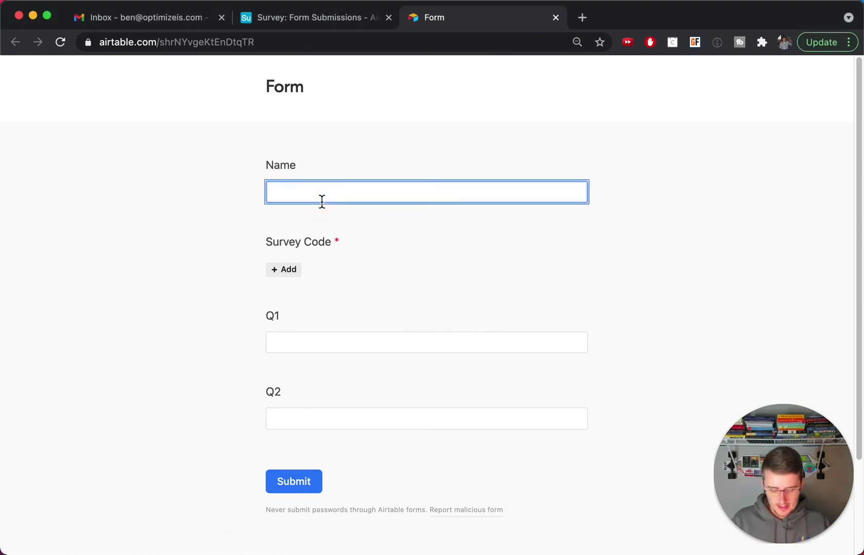
type("Ann")
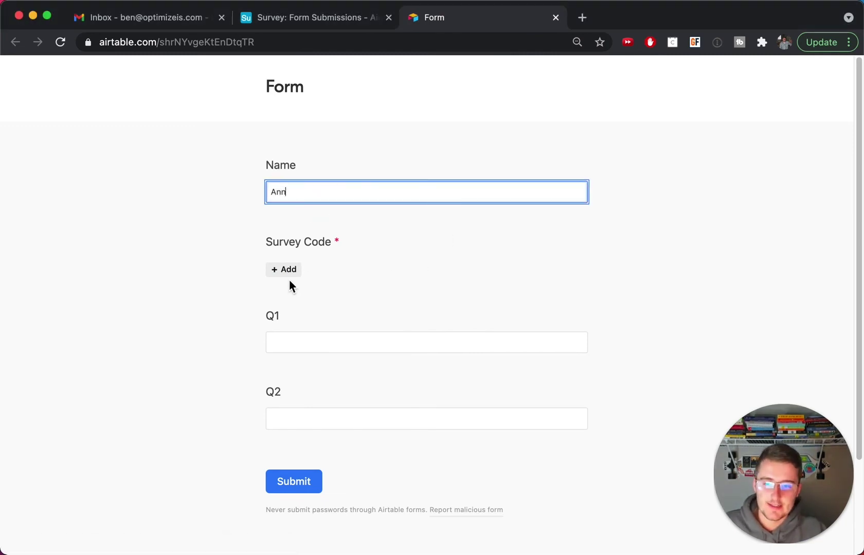
left_click(289, 275)
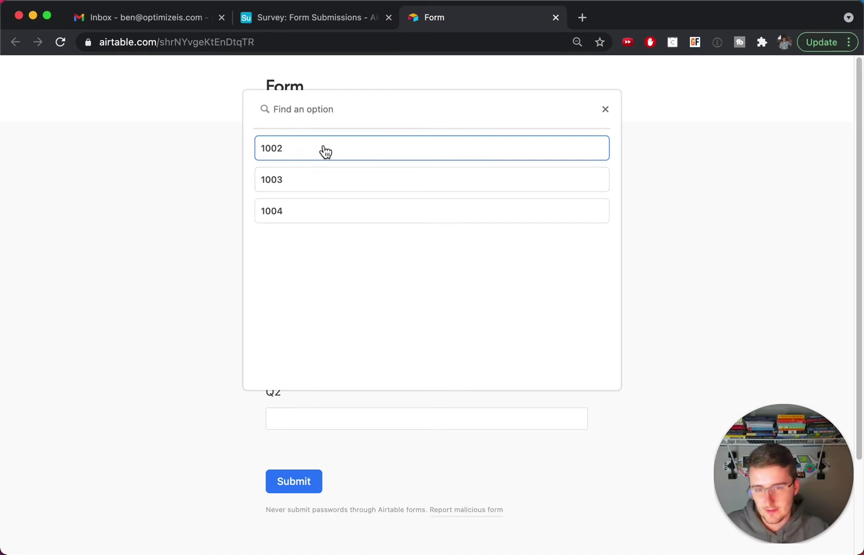
left_click(325, 150)
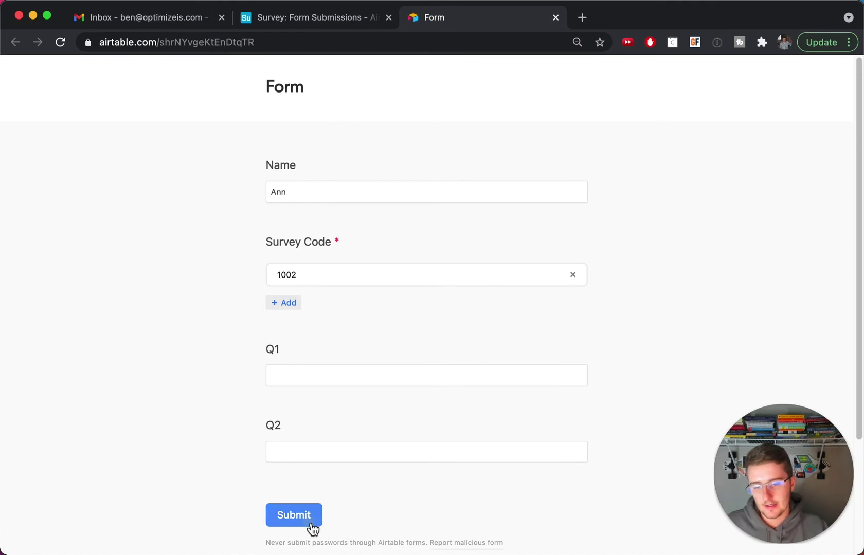
left_click(293, 515)
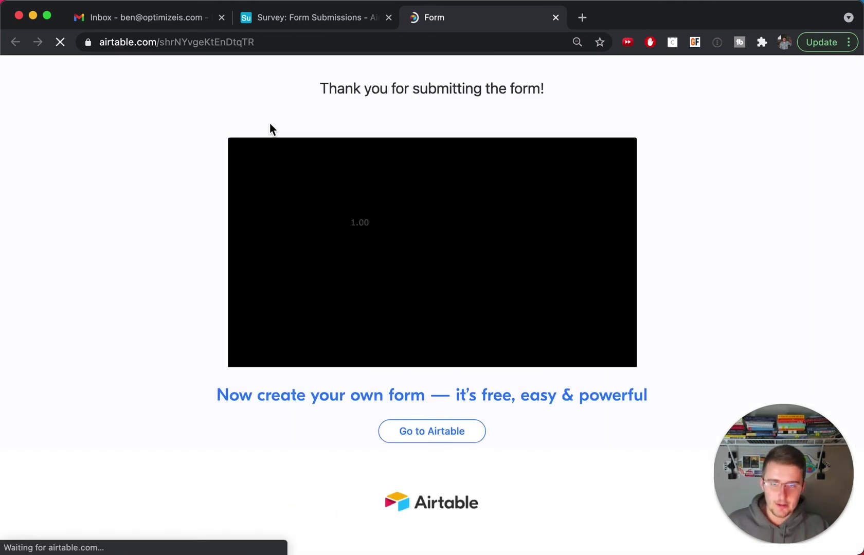
left_click(278, 24)
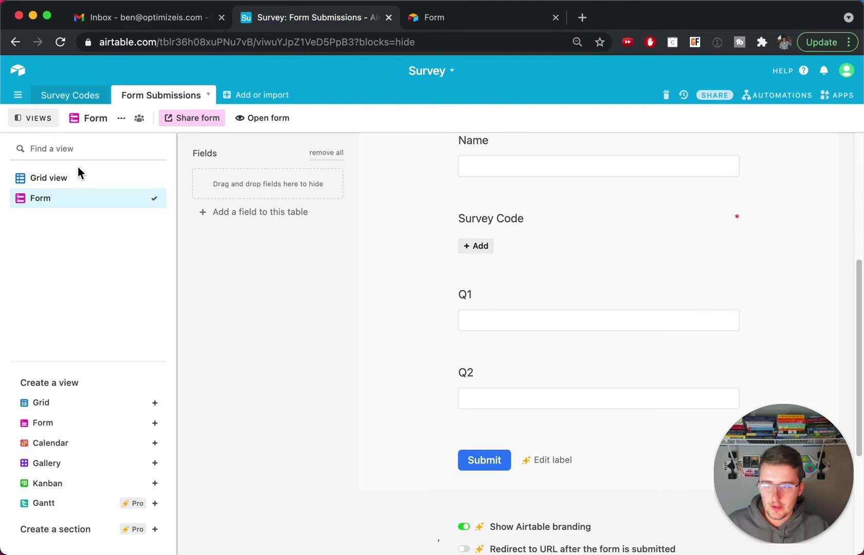
left_click(85, 180)
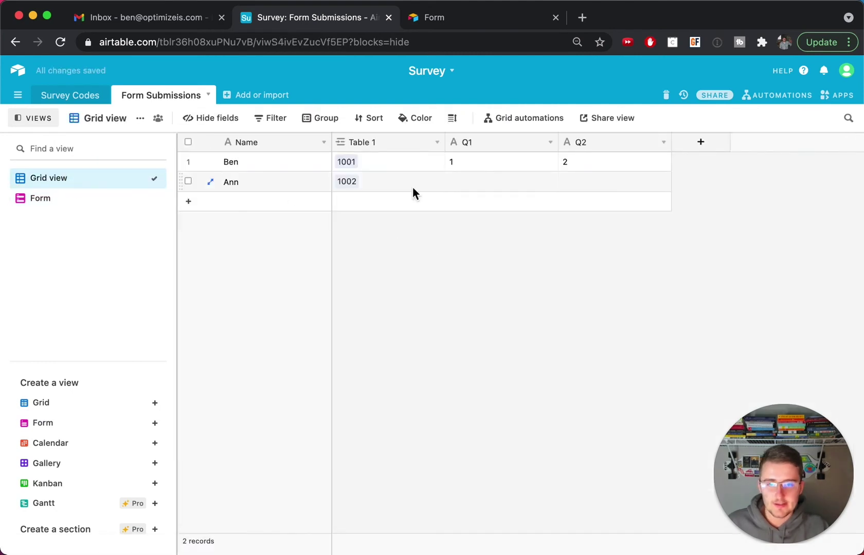
Submit a response with a respondent name linking survey codes 1003 and 1004.
left_click(82, 98)
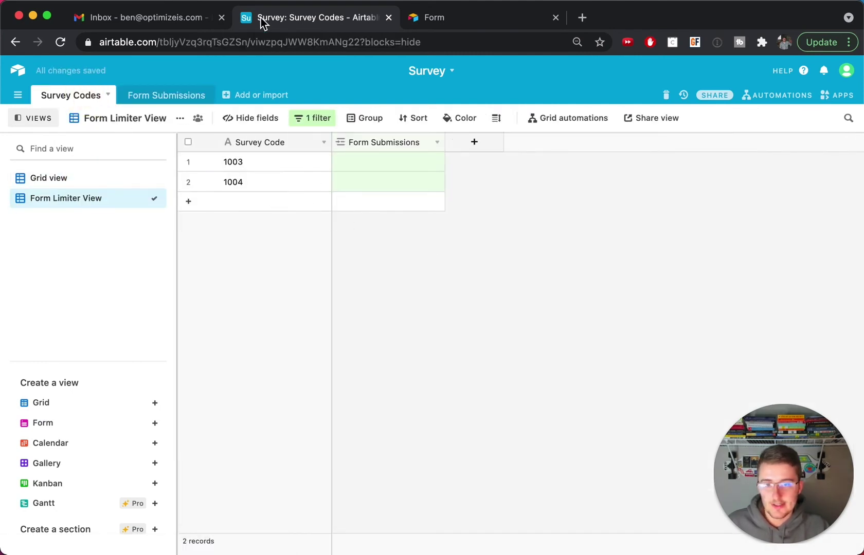
left_click(491, 20)
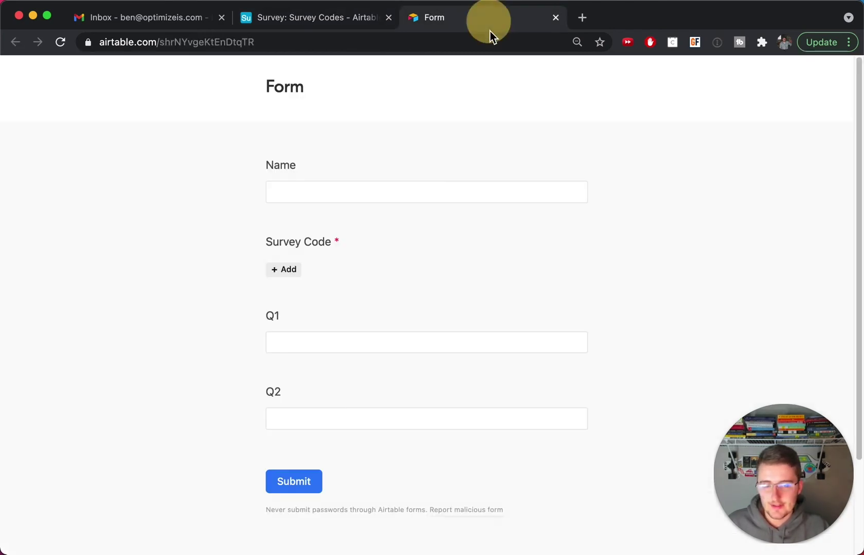
left_click(326, 195)
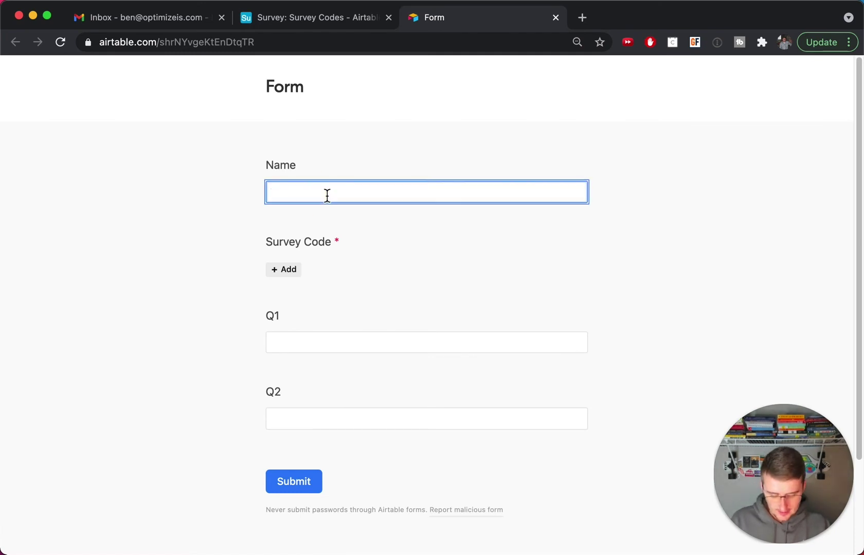
type("Ben")
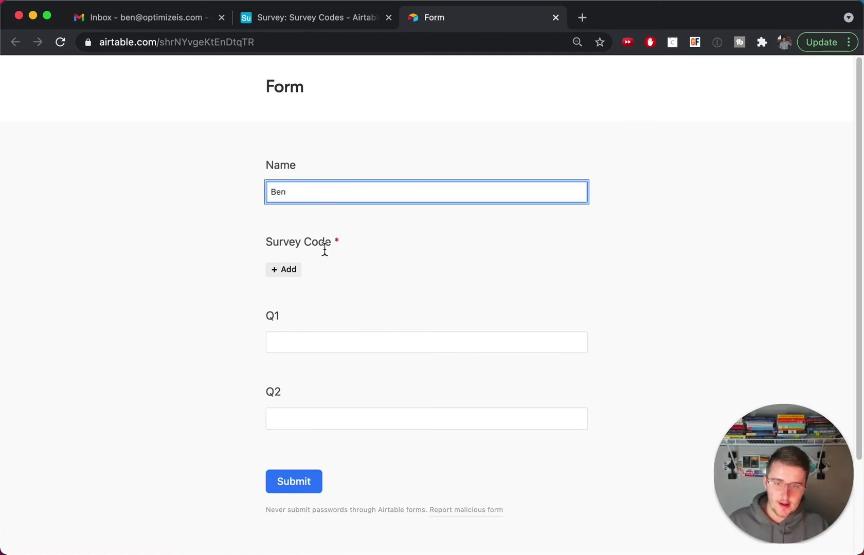
left_click(272, 267)
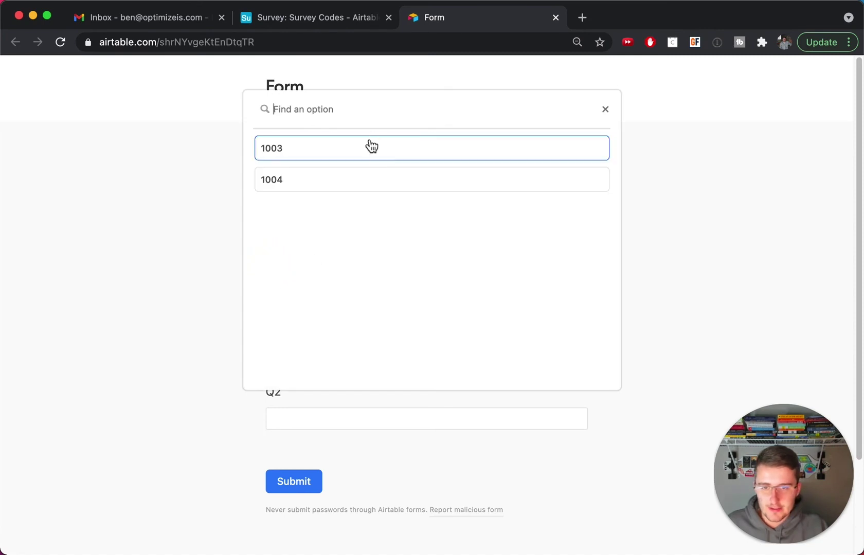
left_click(368, 145)
left_click(286, 306)
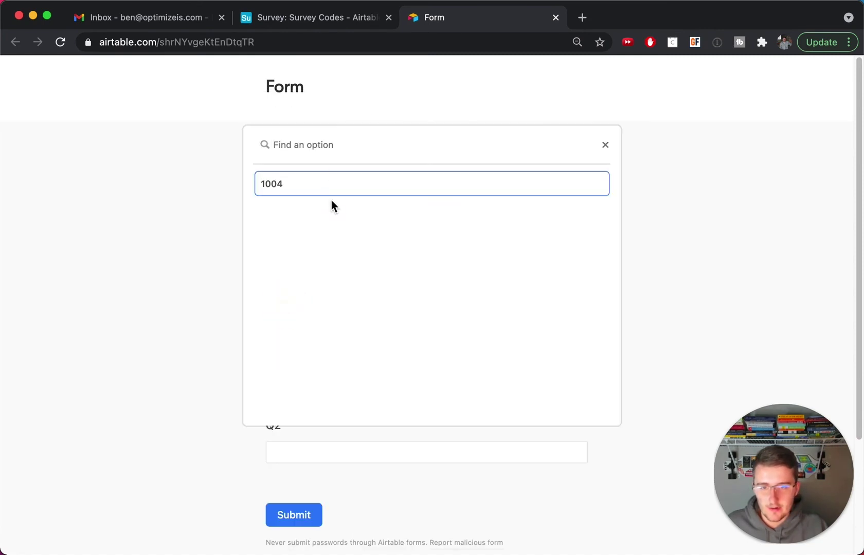
left_click(332, 193)
scroll(314, 411, "down", 1)
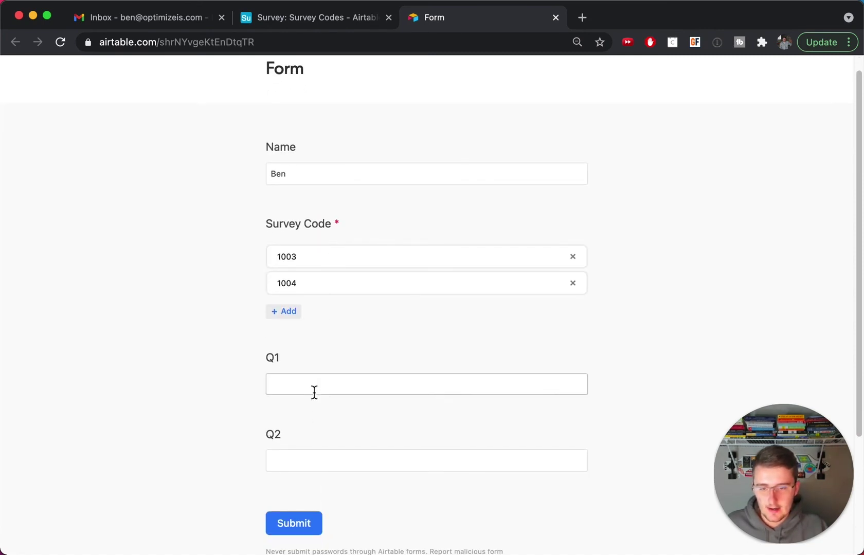
left_click(301, 524)
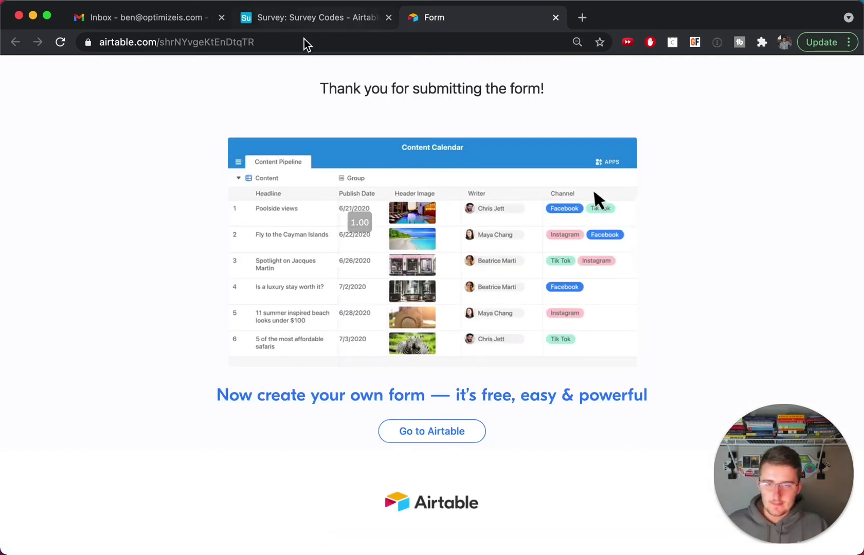
Confirm Form Limiter View is empty and the form's Survey Code picker offers no options.
left_click(266, 21)
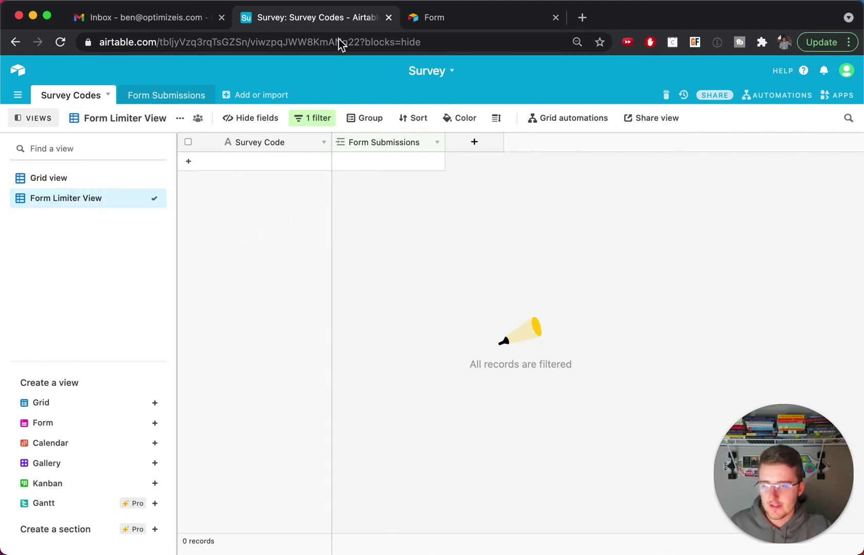
left_click(452, 29)
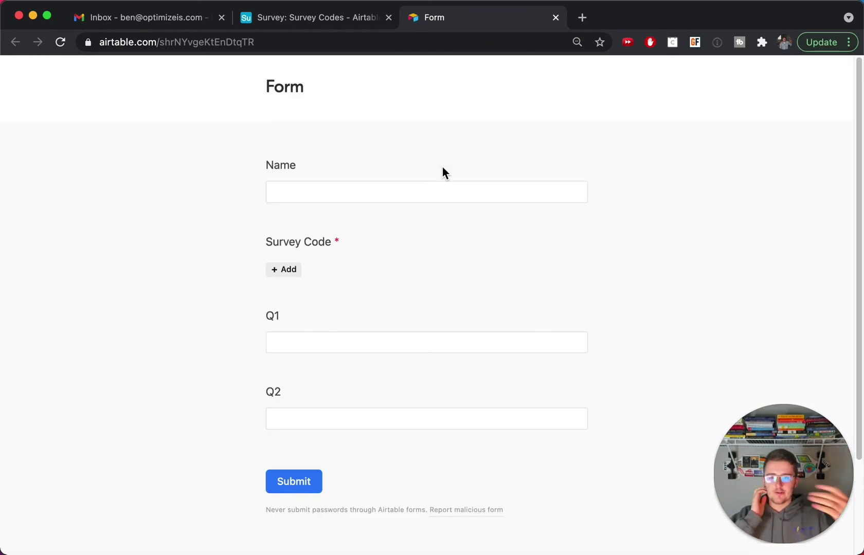
left_click(281, 271)
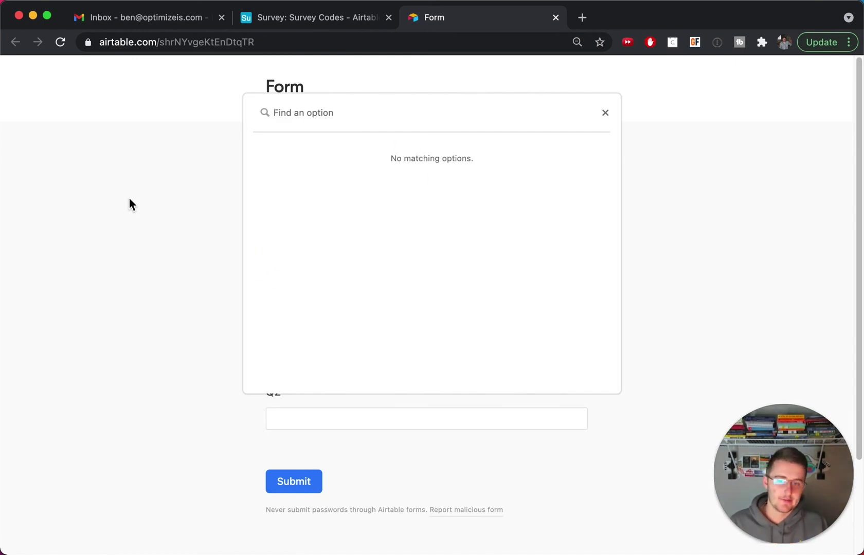
left_click(462, 144)
left_click(137, 203)
Try submitting the empty form and recheck that no survey codes are available.
left_click(290, 486)
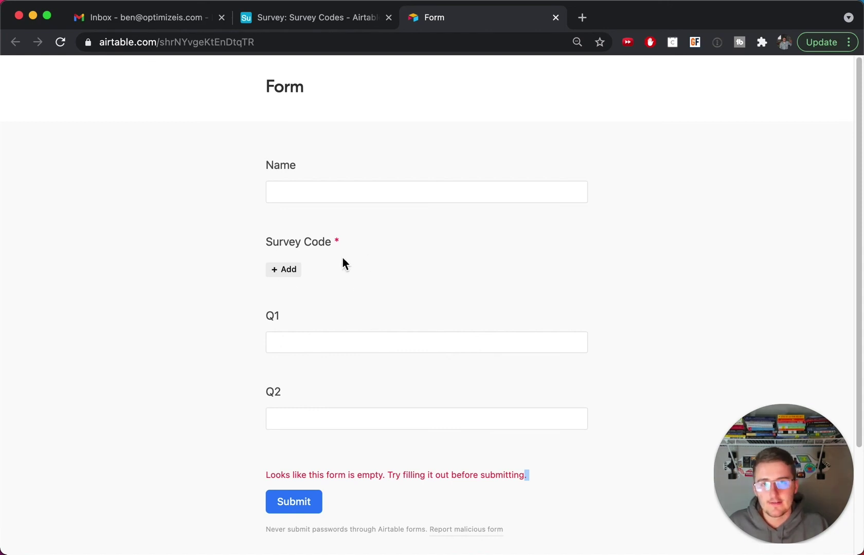
left_click(290, 273)
left_click(196, 258)
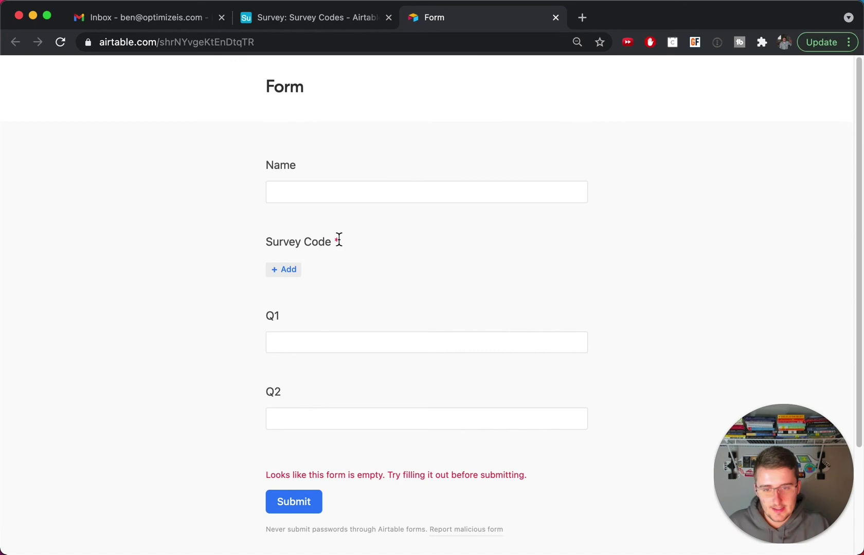